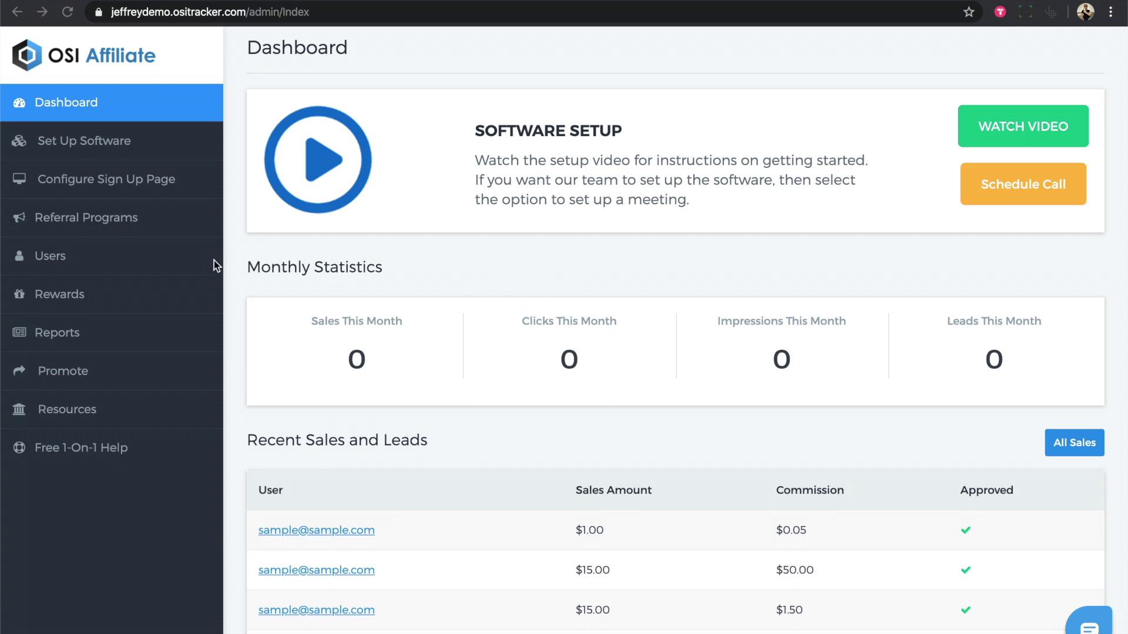
Step: Open the edit form of the 'test' program from the Referral Programs list
click(125, 223)
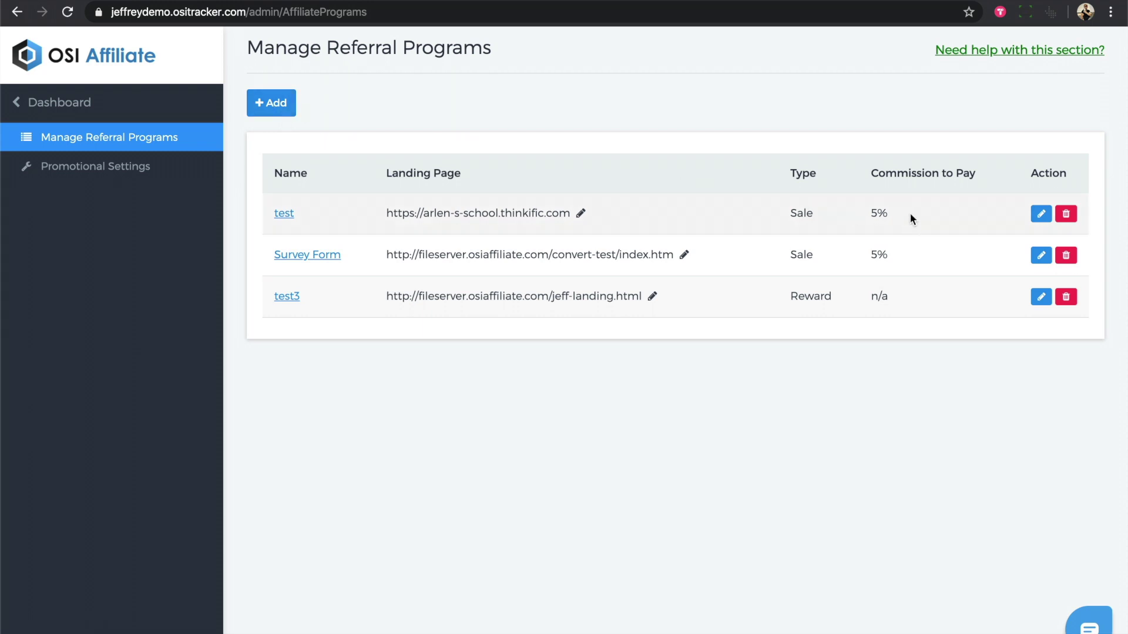
click(1040, 215)
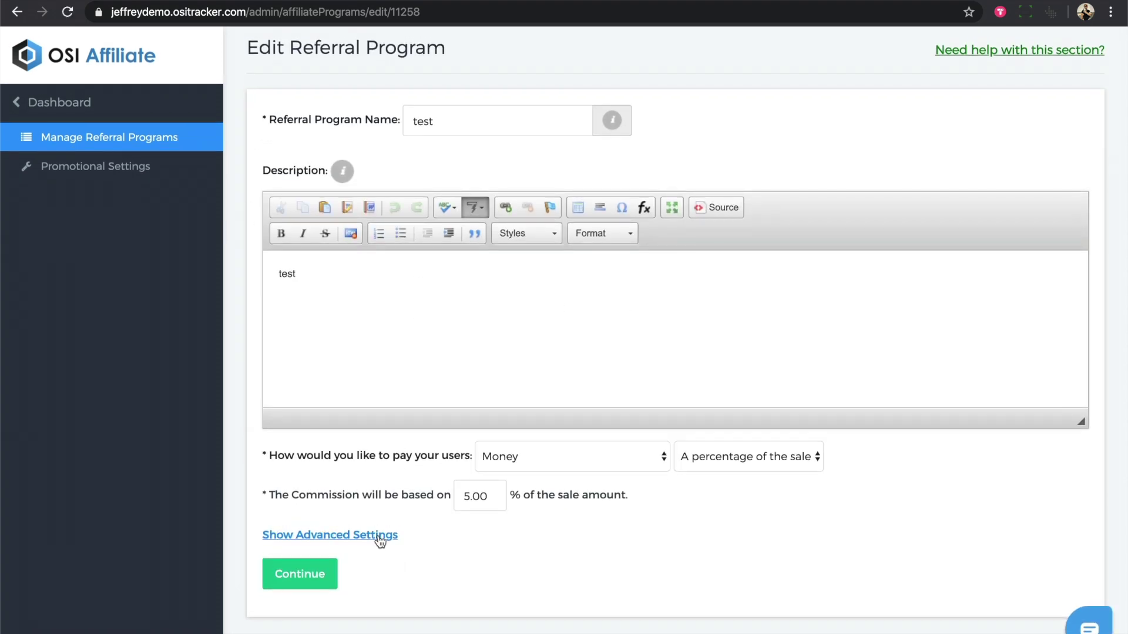
Step: In advanced settings, set recurring commission to 5 with Paypal frequency and save
click(380, 541)
scroll(585, 350, down, 5)
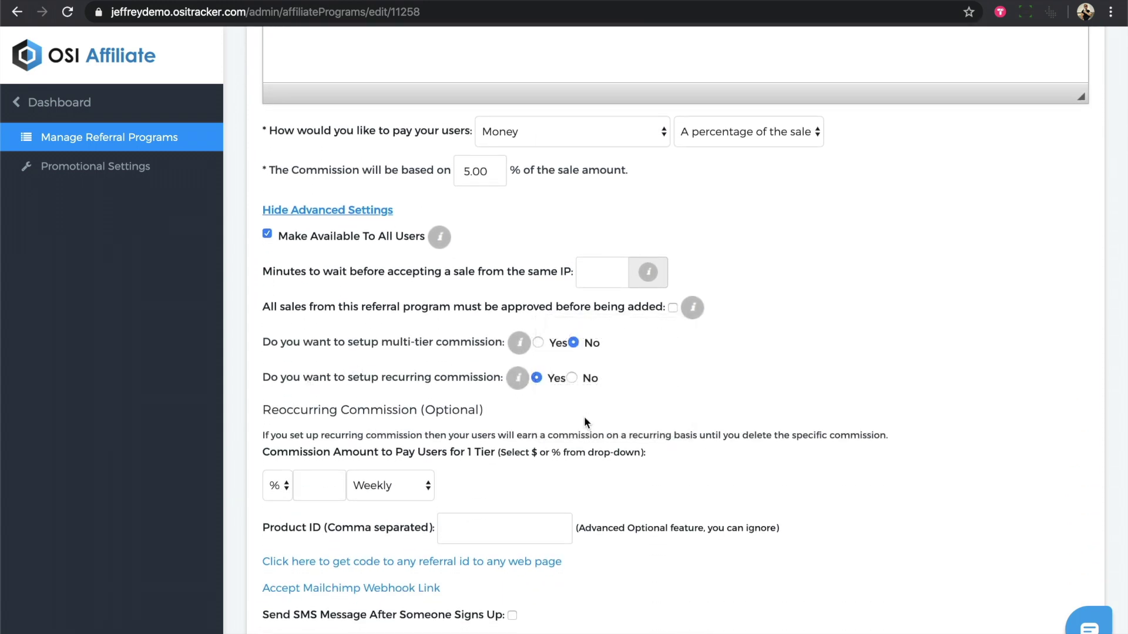
scroll(526, 397, down, 1)
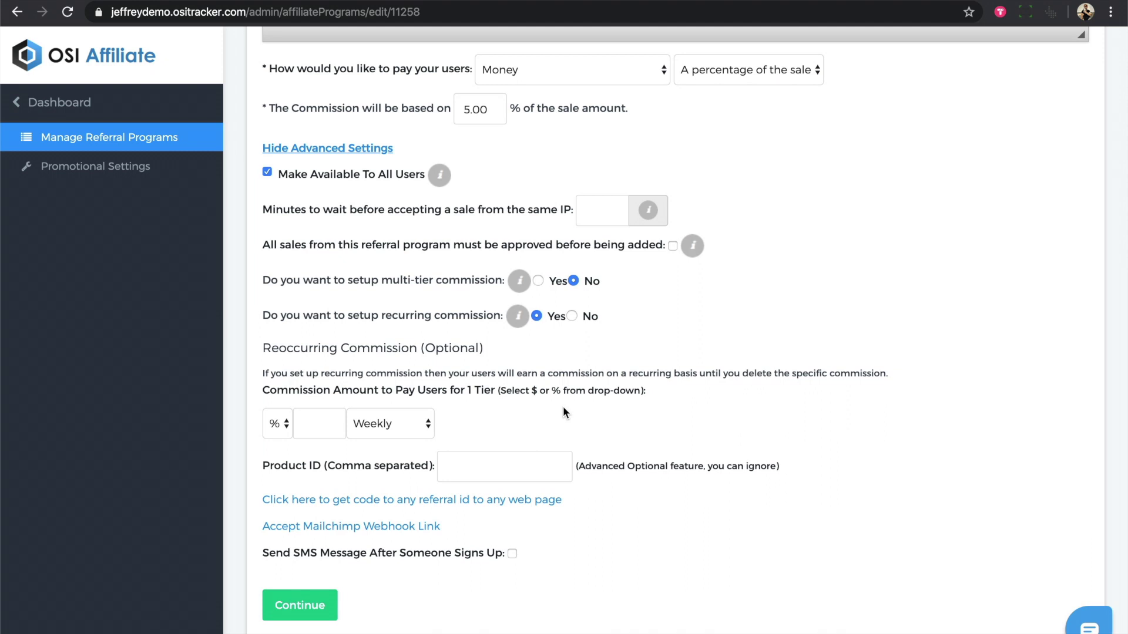
click(317, 431)
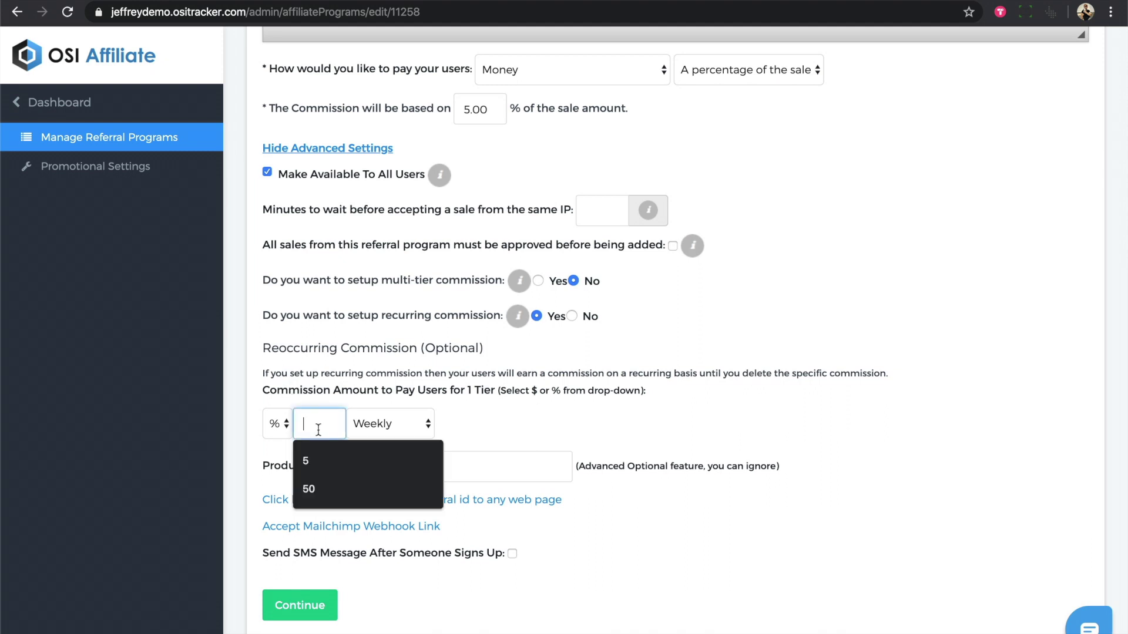
click(307, 462)
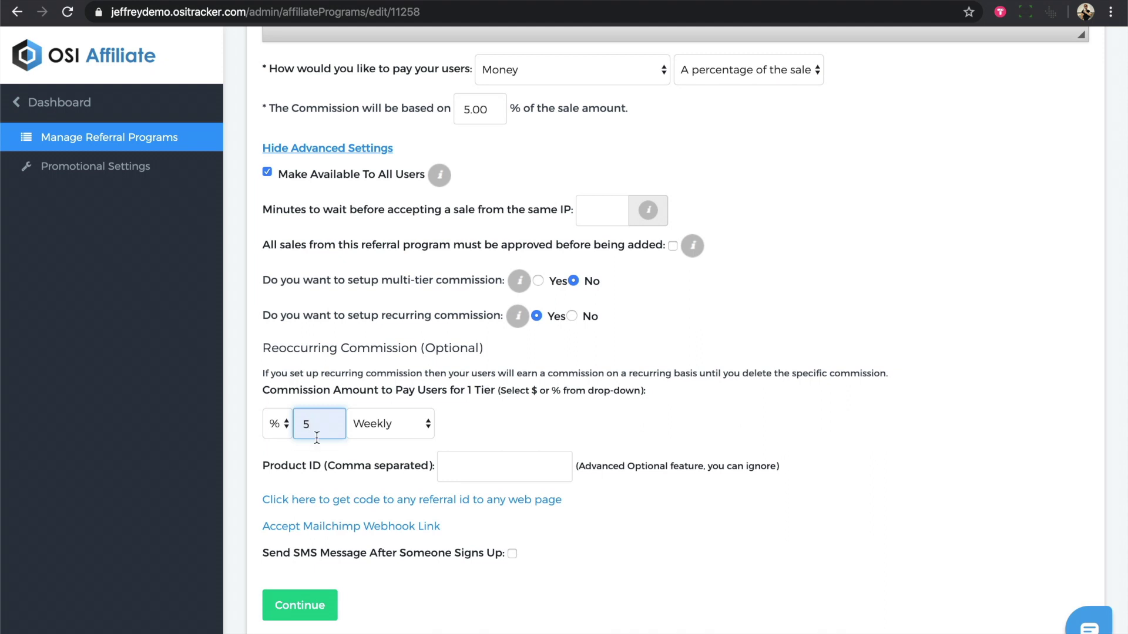
click(376, 431)
click(377, 513)
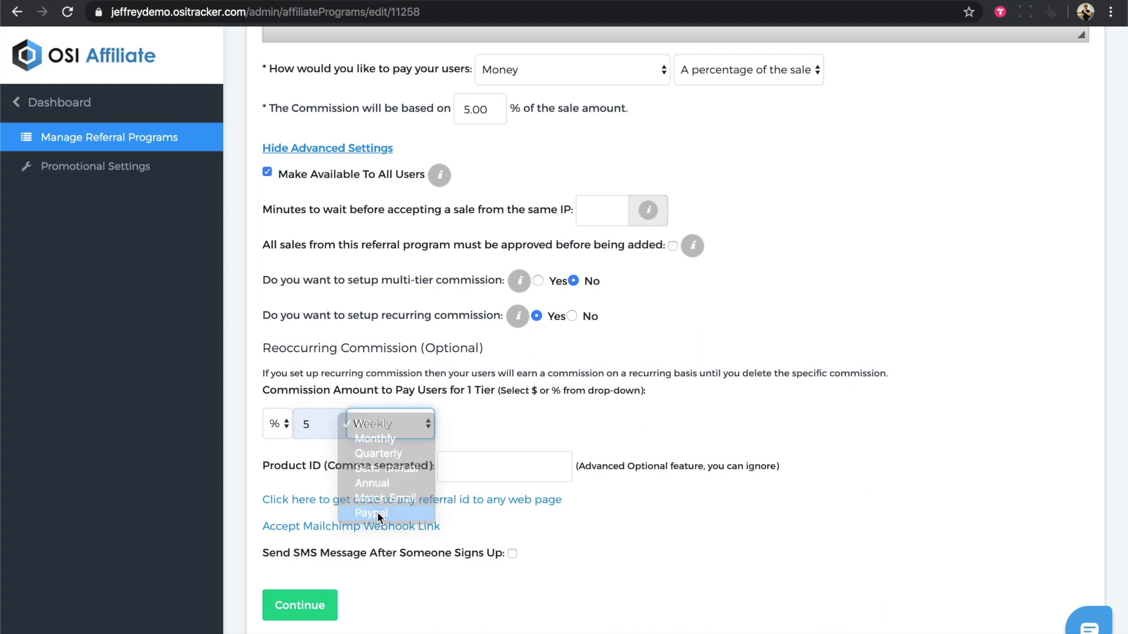
click(302, 606)
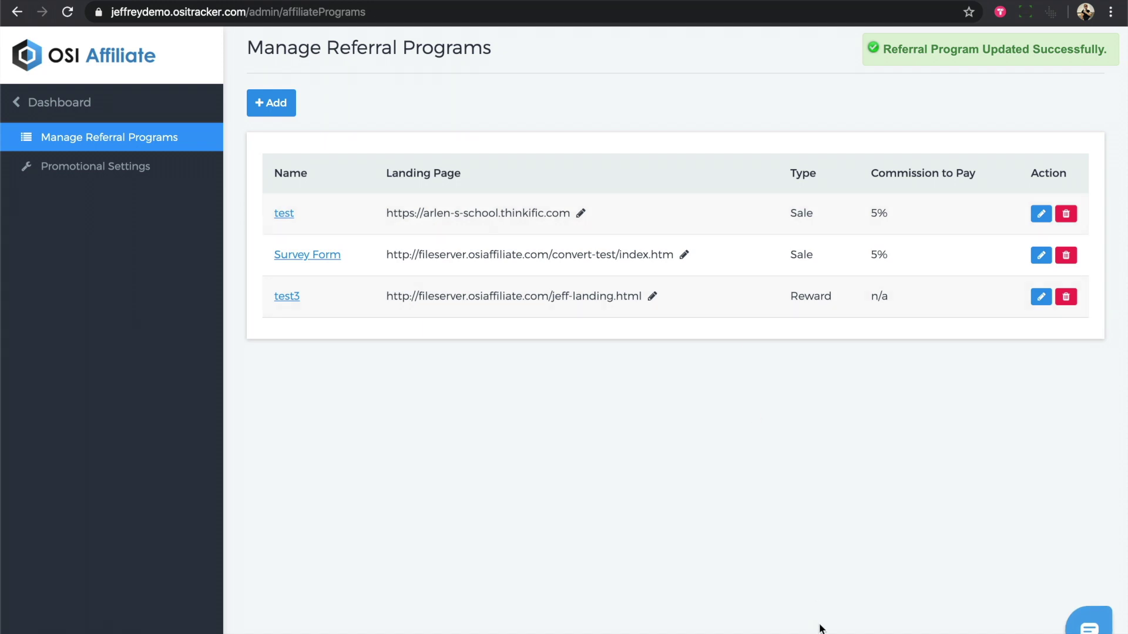
mouse_move(823, 632)
click(784, 619)
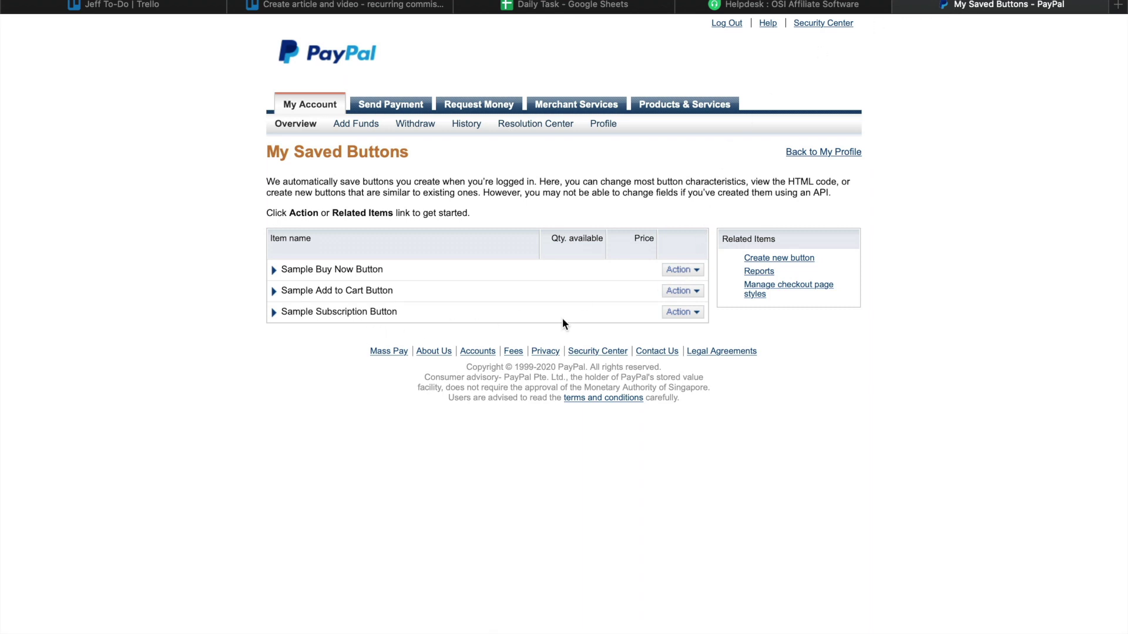
Step: View the Sample Subscription Button's HTML code and select all of it
click(693, 313)
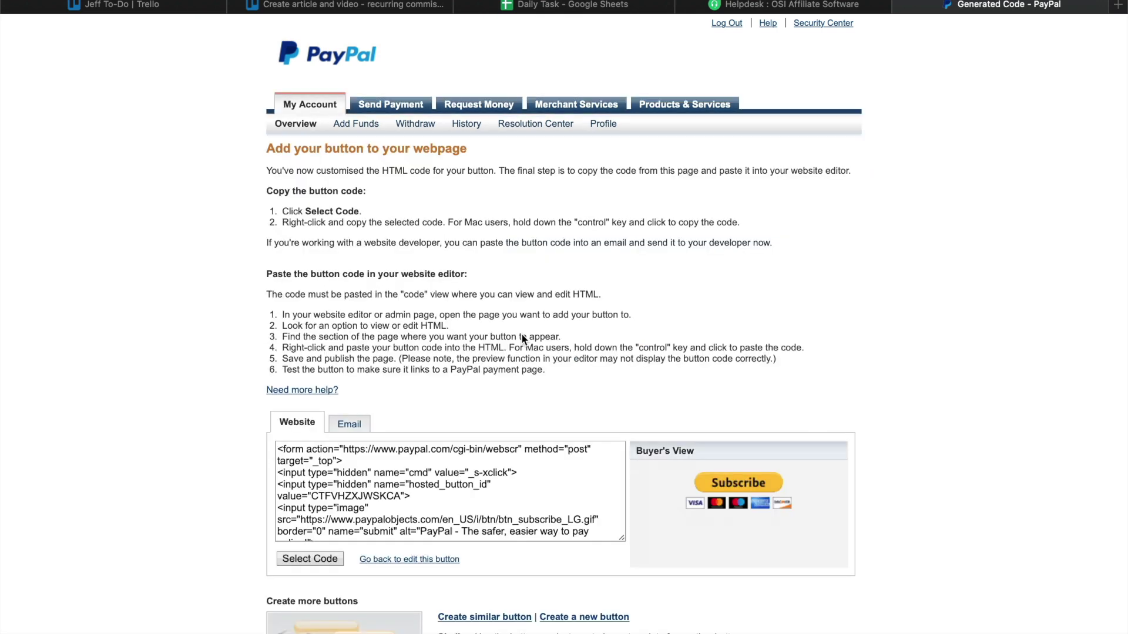
scroll(523, 339, down, 3)
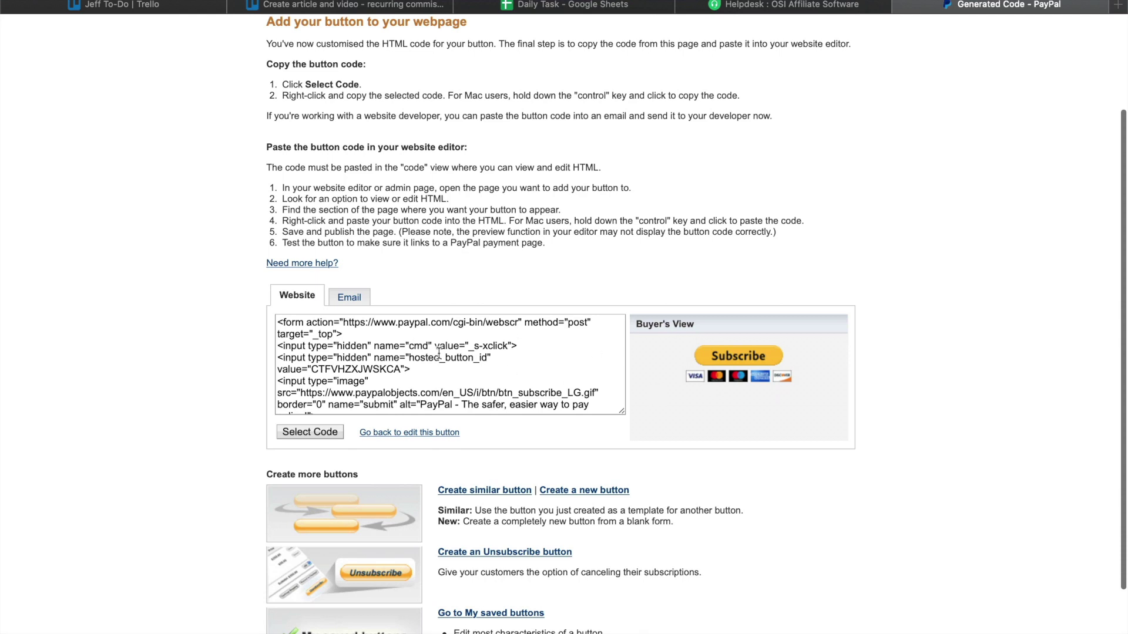
scroll(531, 368, down, 4)
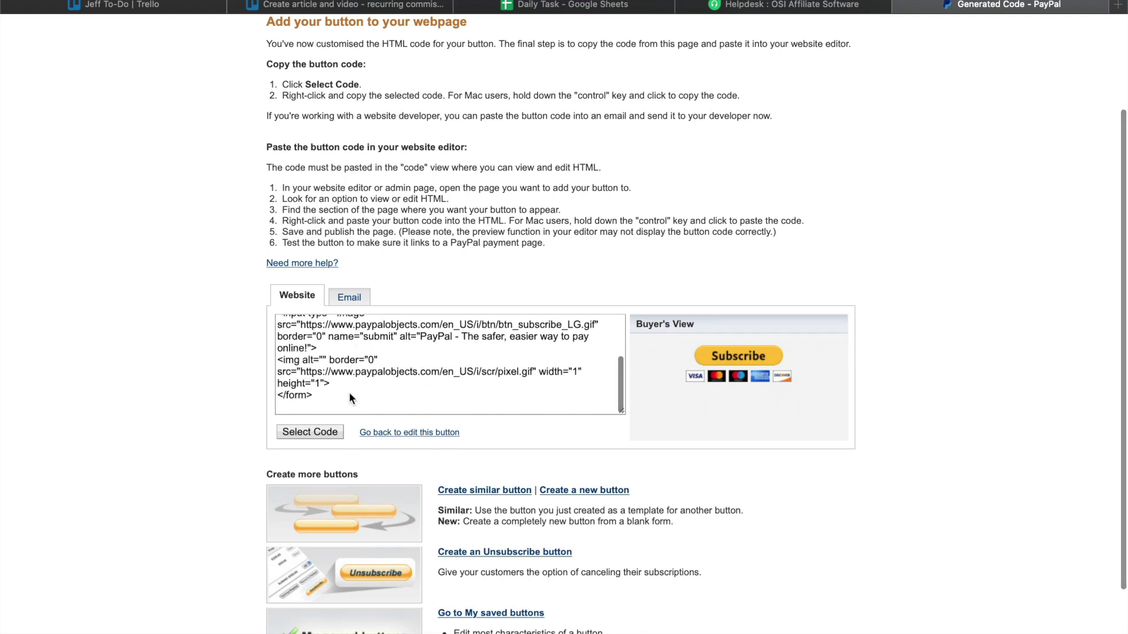
click(310, 432)
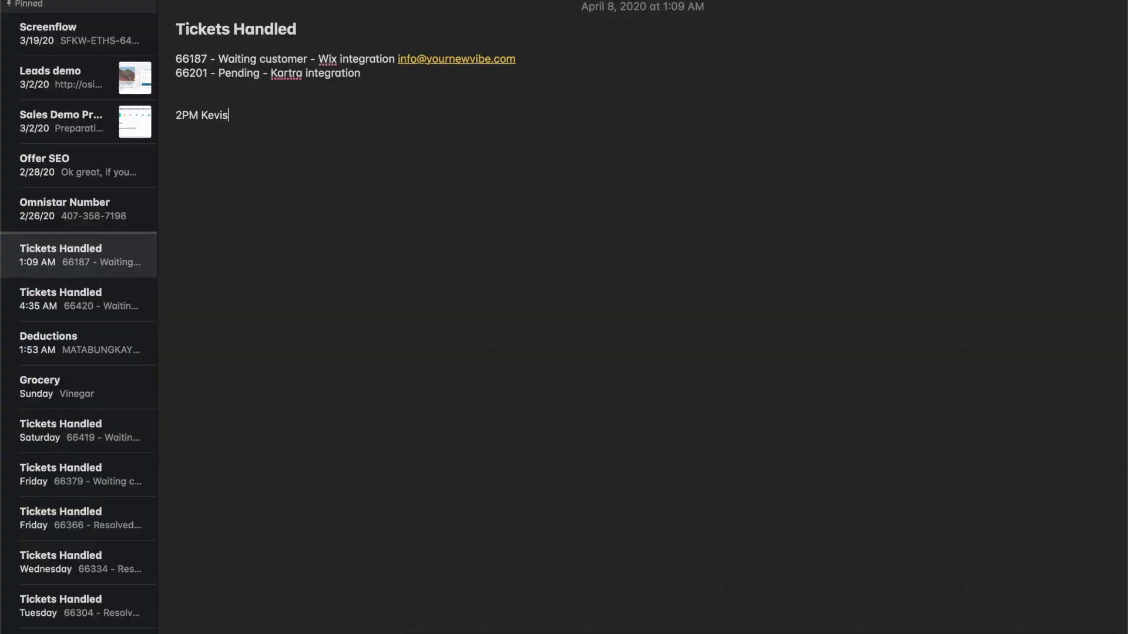
Step: Paste the PayPal subscription button code into a new blank note
key(super+n)
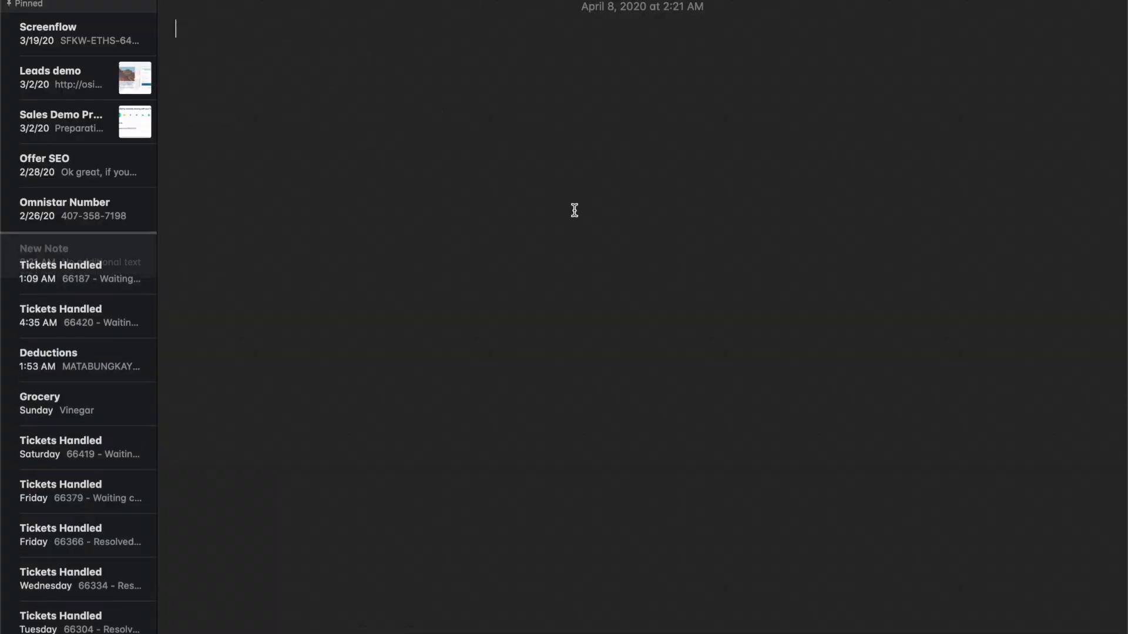
text(<form action="https://www.paypal.com/cgi-bin/webscr" method="post" target="_top"> <input type="hidden" name="cmd" value="_s-xclick"> <input type="hidden" name="hosted_button_id" value="CTFVHZXJWSKCA"> <input type="image" src="https://www.paypalobjects.com/en_US/i/btn/btn_subscribe_LG.gif" border="0" name="submit" alt="PayPal - The safer, easier way to pay online!"> <img alt="" border="0" src="https://www.paypalobjects.com/en_US/i/scr/pixel.gif" width="1" height="1"> </form>)
click(835, 619)
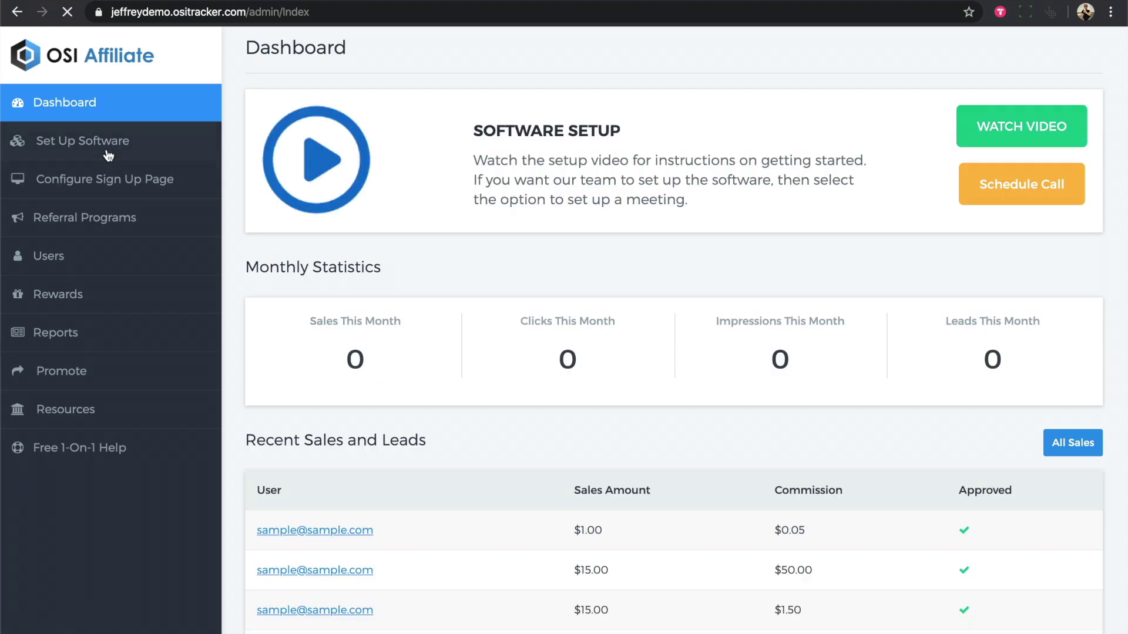
Step: In Software Setup's thank-you page code, choose Paypal Ipn and copy the tracking code
click(107, 152)
click(367, 265)
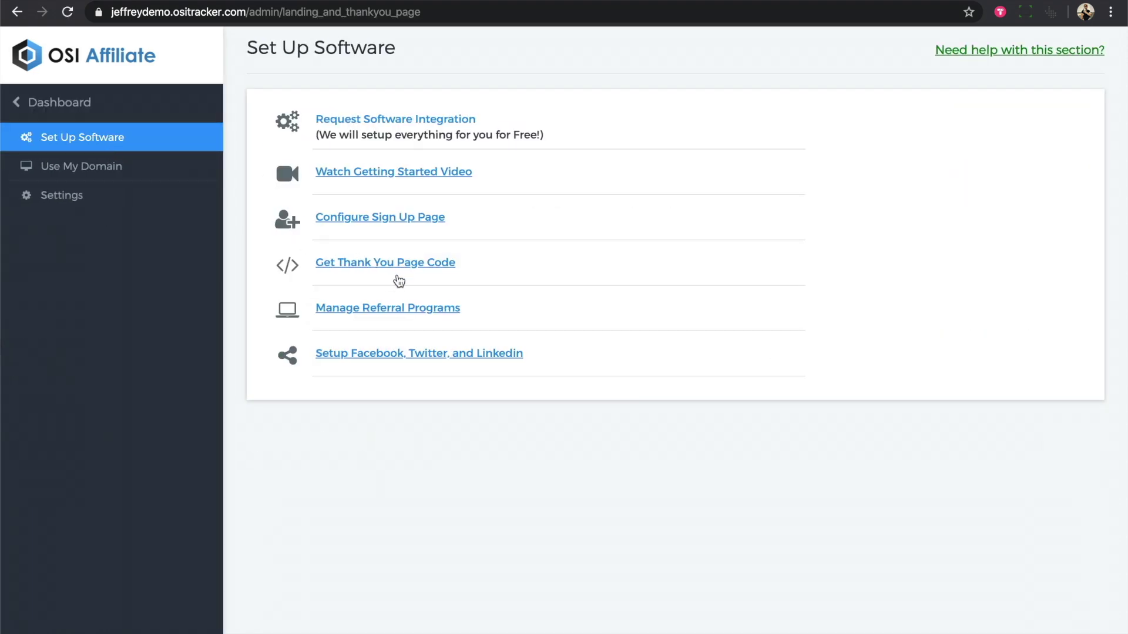
click(372, 210)
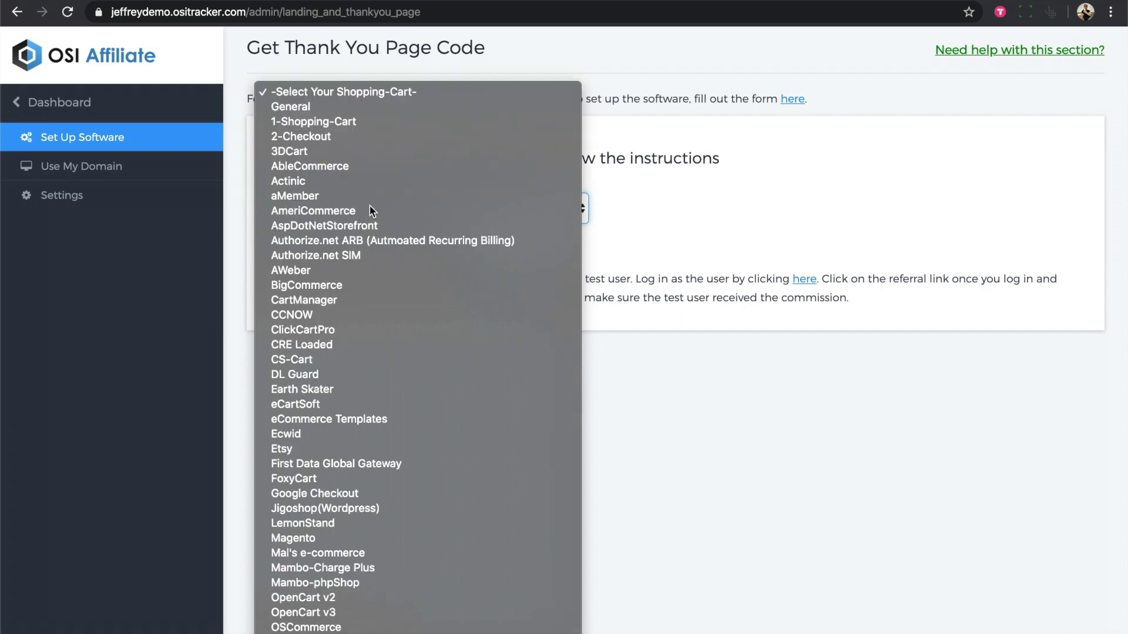
scroll(379, 626, down, 3)
scroll(379, 627, down, 1)
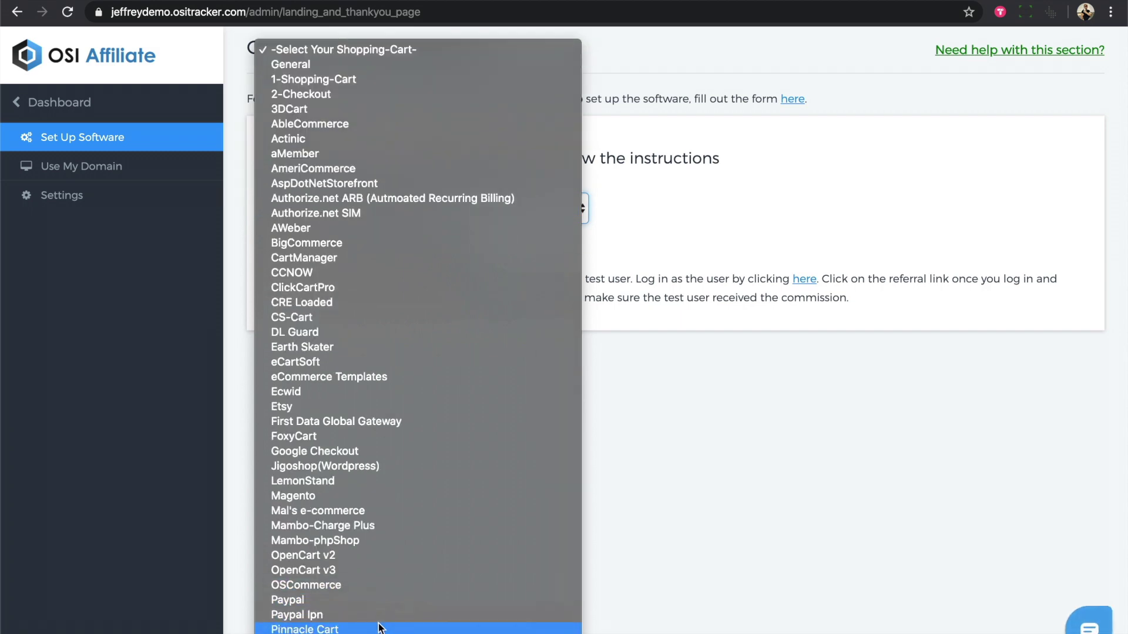
click(390, 615)
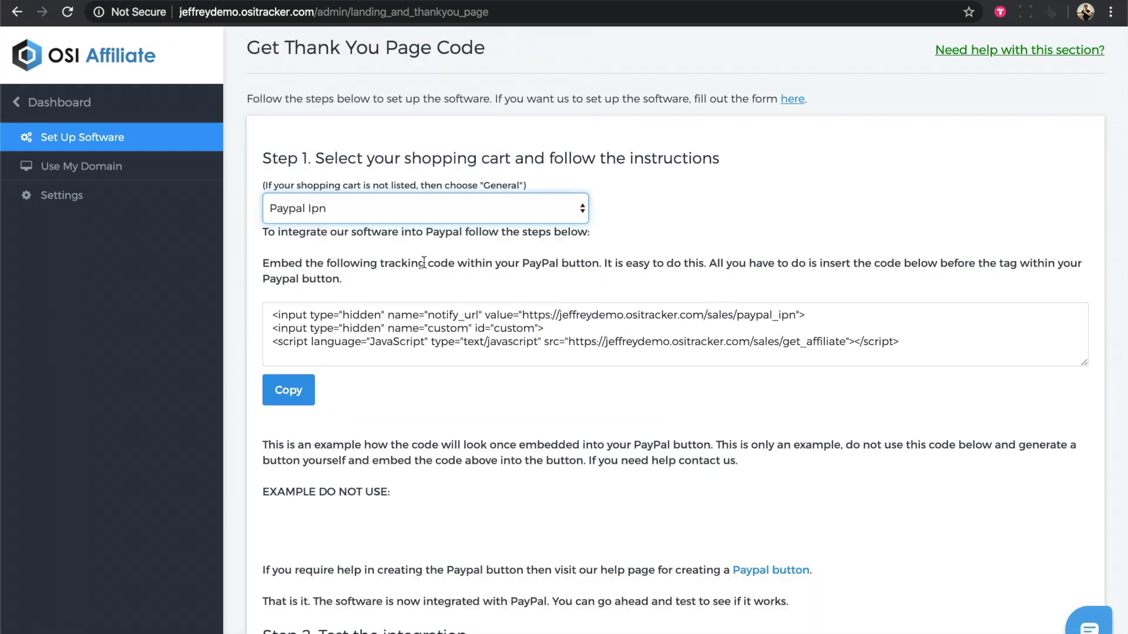
click(297, 385)
click(365, 617)
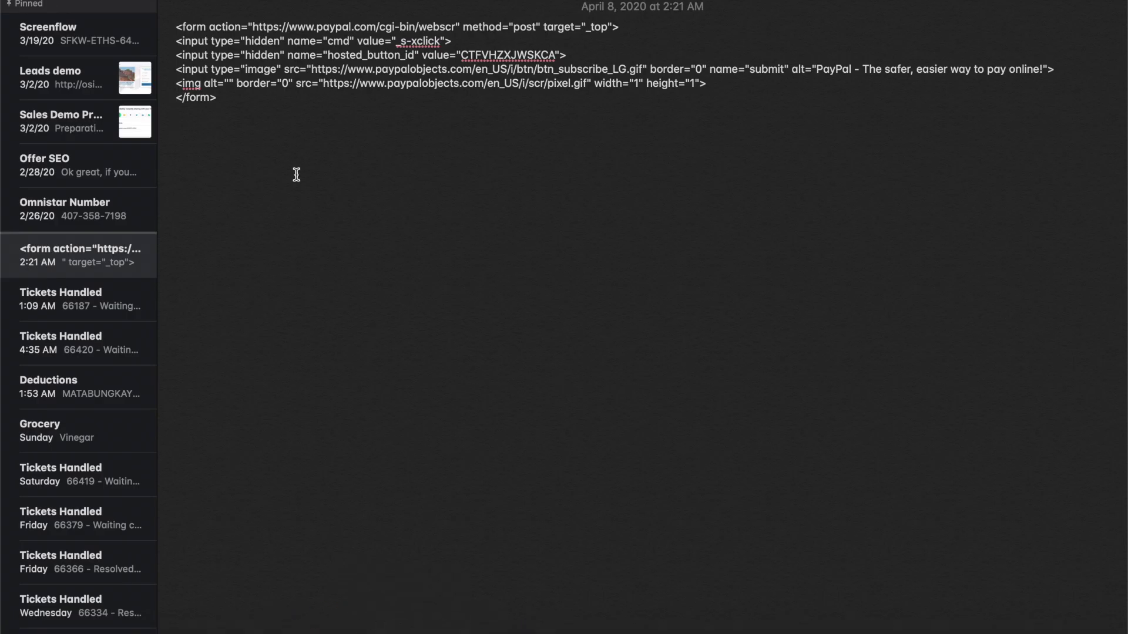
Step: Paste the OSI tracking code below the </form> tag in the PayPal note
key(super+v)
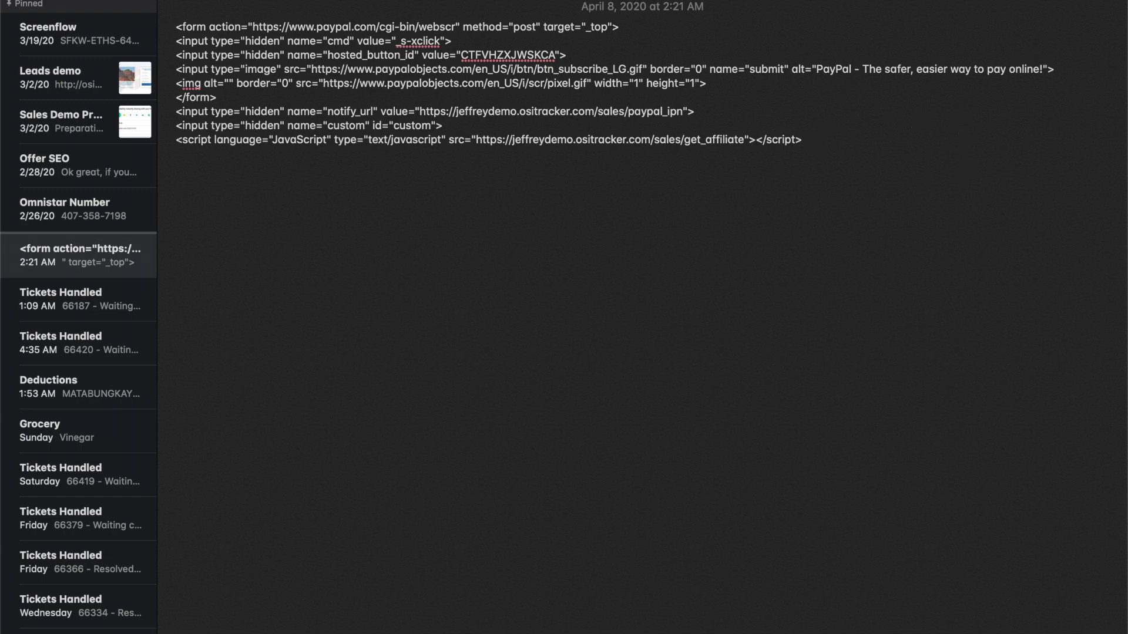
mouse_move(768, 620)
click(844, 617)
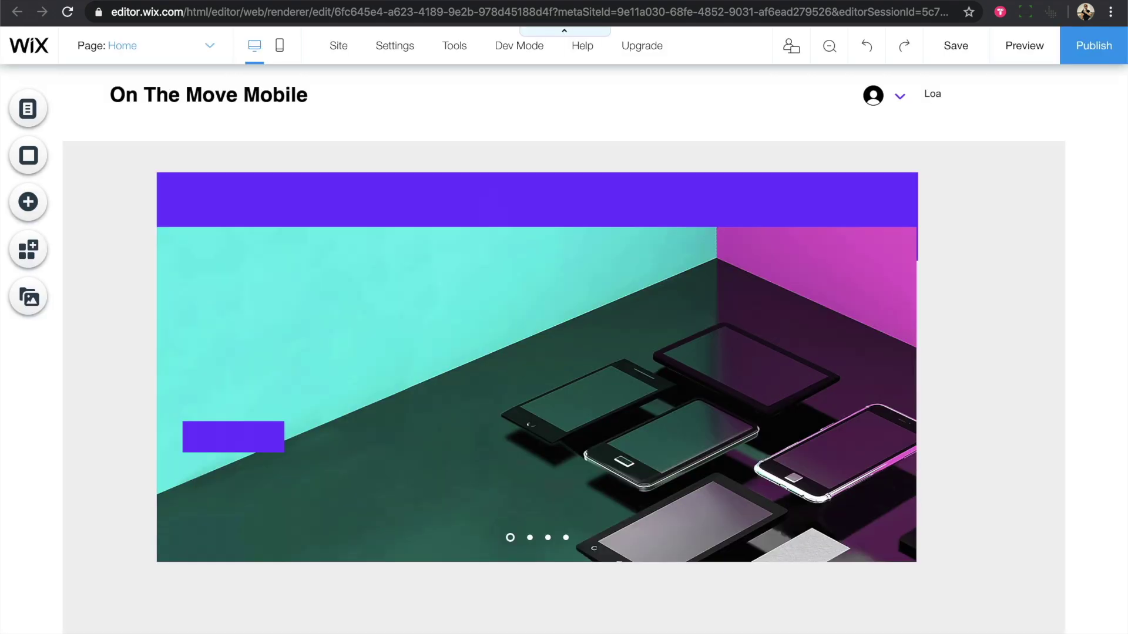
Step: Switch the Wix Editor from the Home page to the Product Page
click(118, 50)
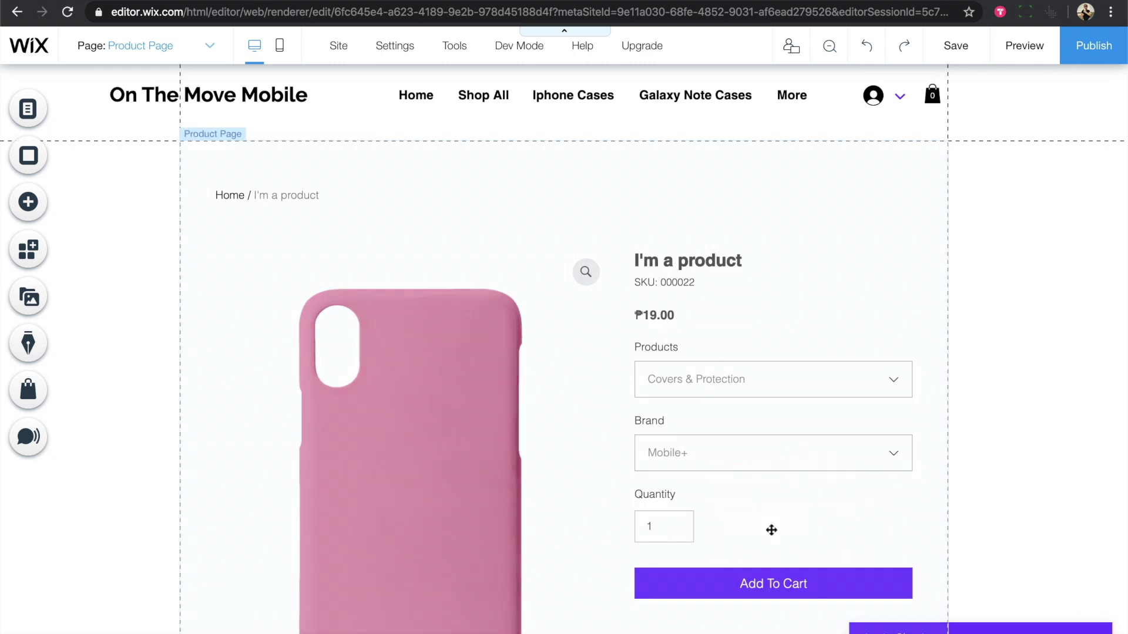
Step: Drag an HTML iframe from Add > More onto the page beside the product options
click(28, 213)
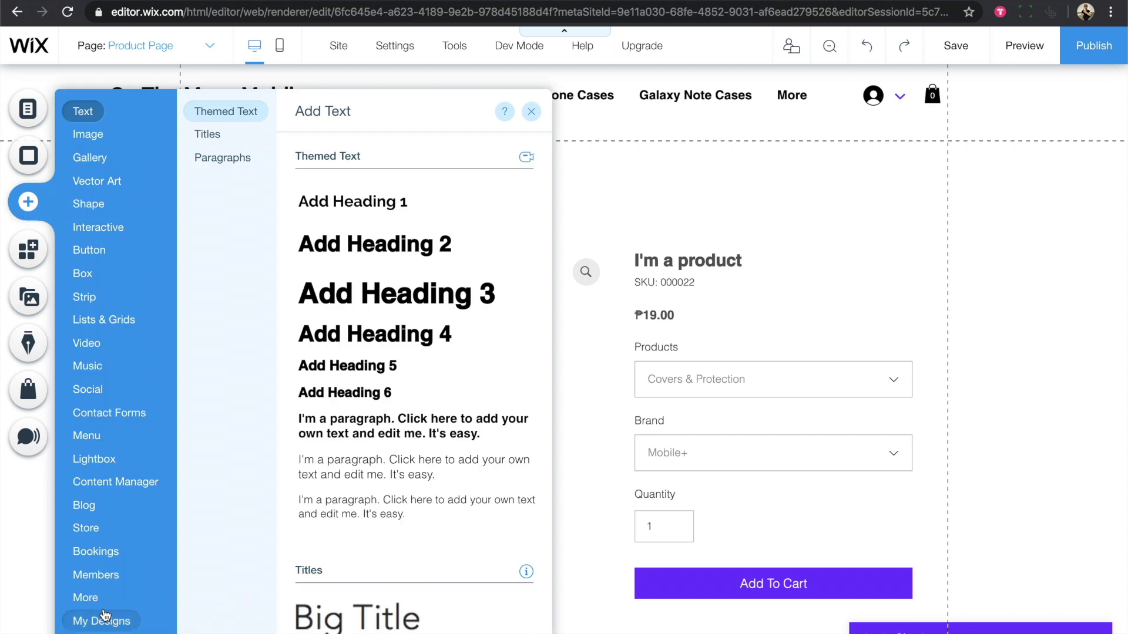
click(105, 599)
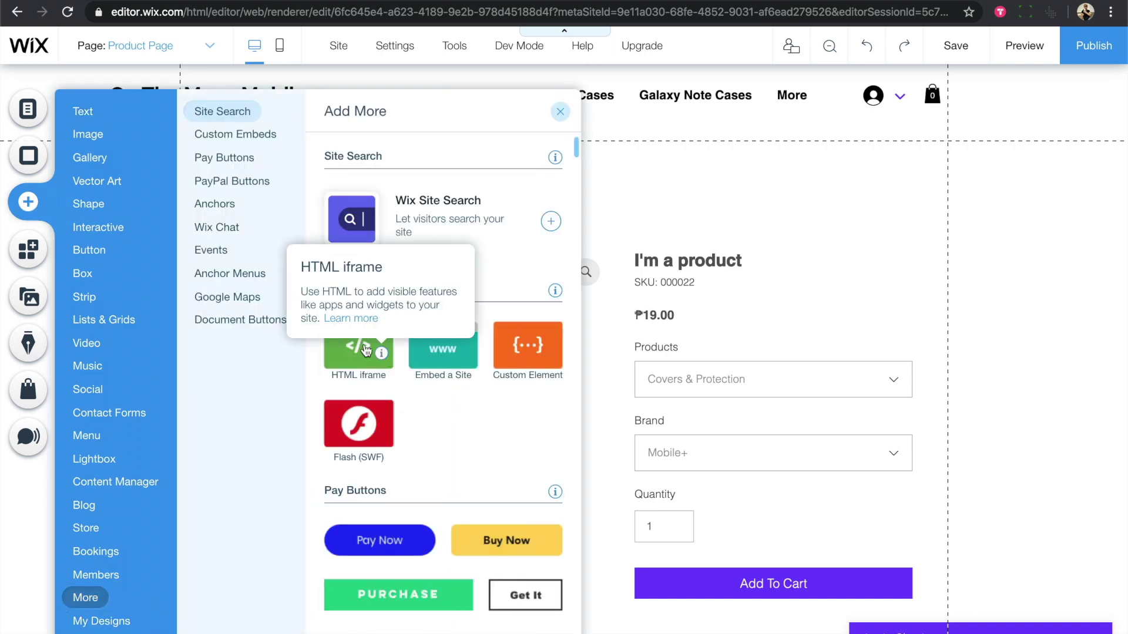
drag(359, 352, 784, 508)
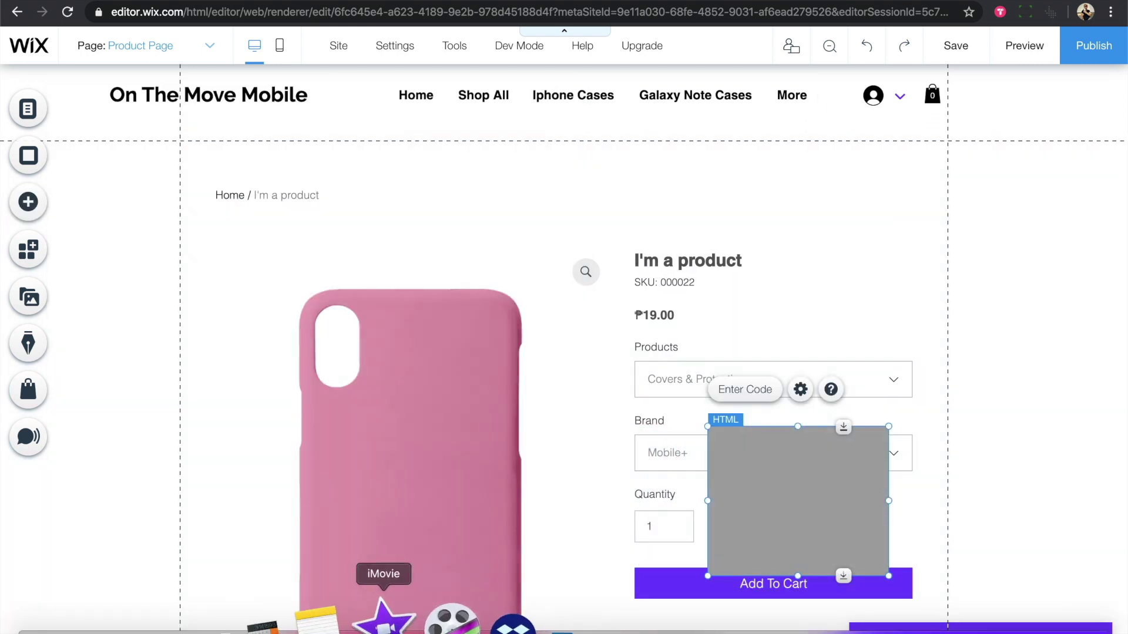
Step: Select and copy all of the combined PayPal and tracking code in the note
click(368, 617)
key(super+a)
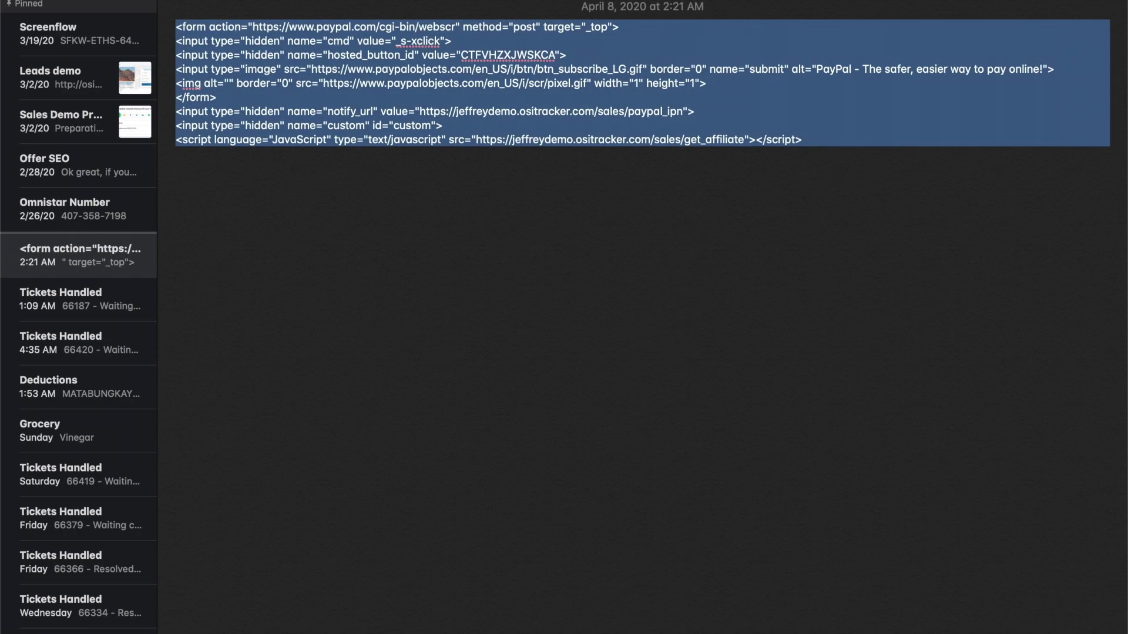
key(super+Tab)
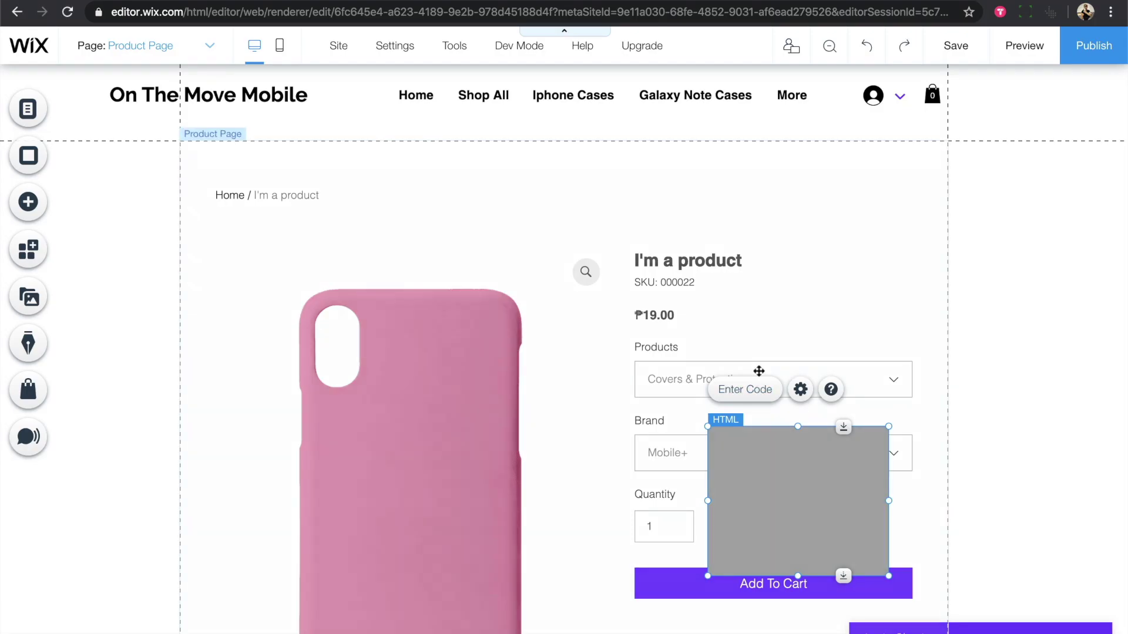
Step: Paste the combined PayPal code into the HTML element's Code box and apply it
click(746, 390)
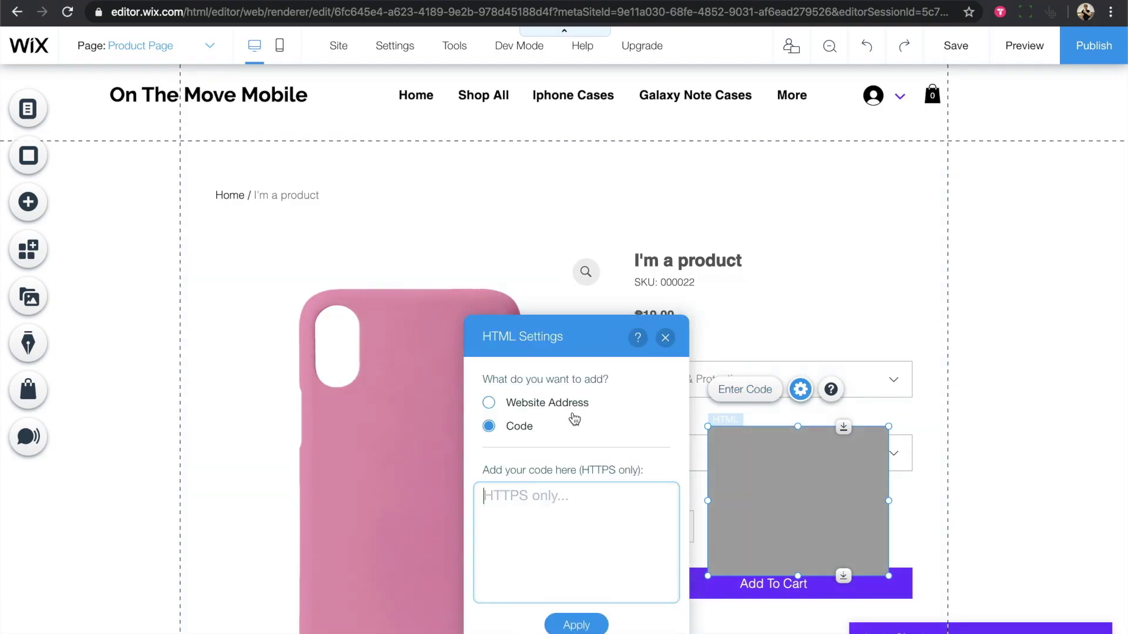
click(517, 510)
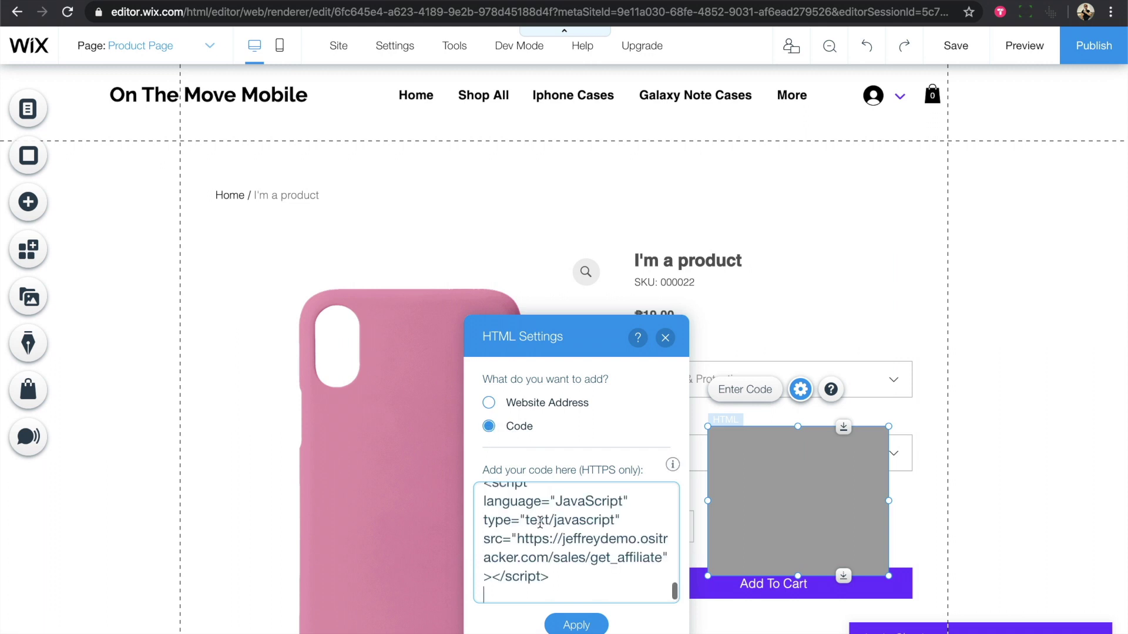
click(576, 625)
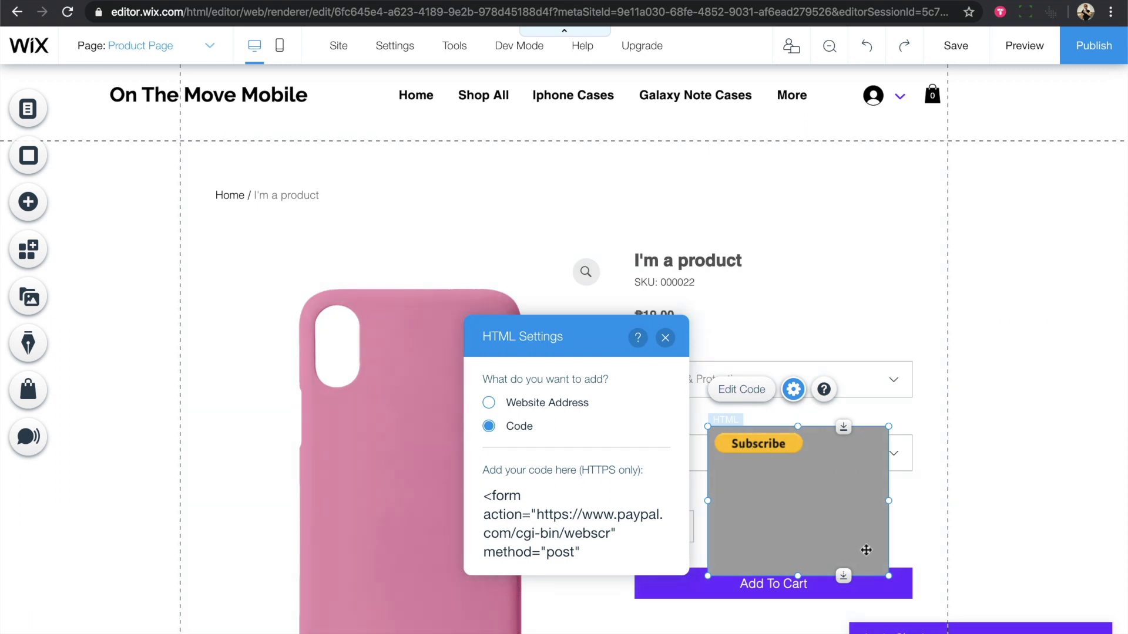
click(665, 338)
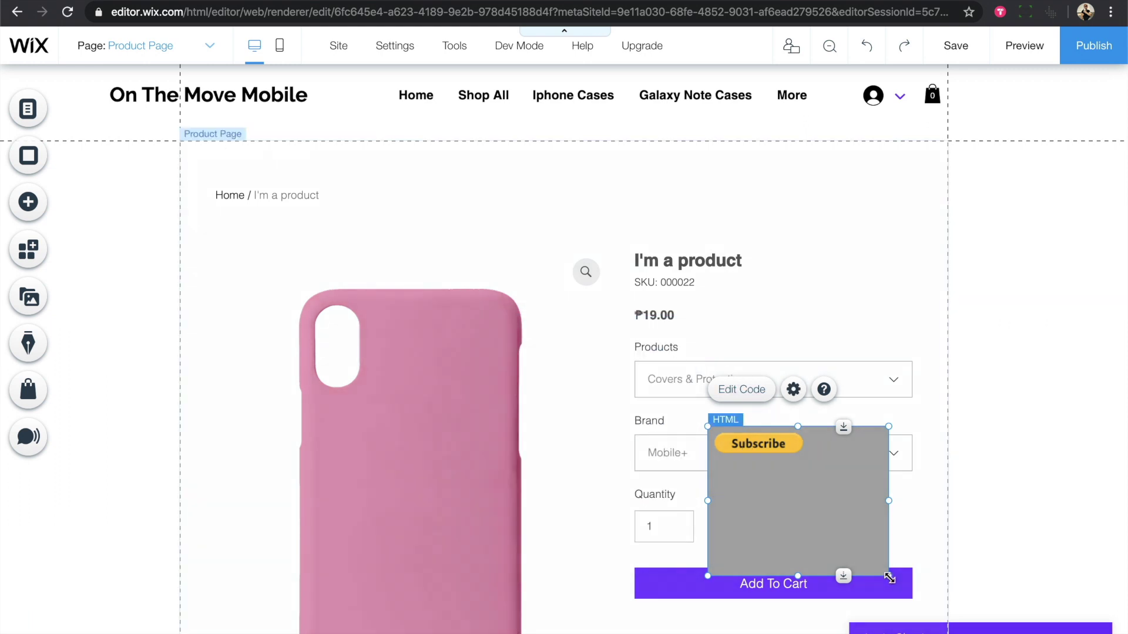
Step: Resize the HTML element to about 145×40 so it fits the Subscribe button
drag(890, 578, 802, 523)
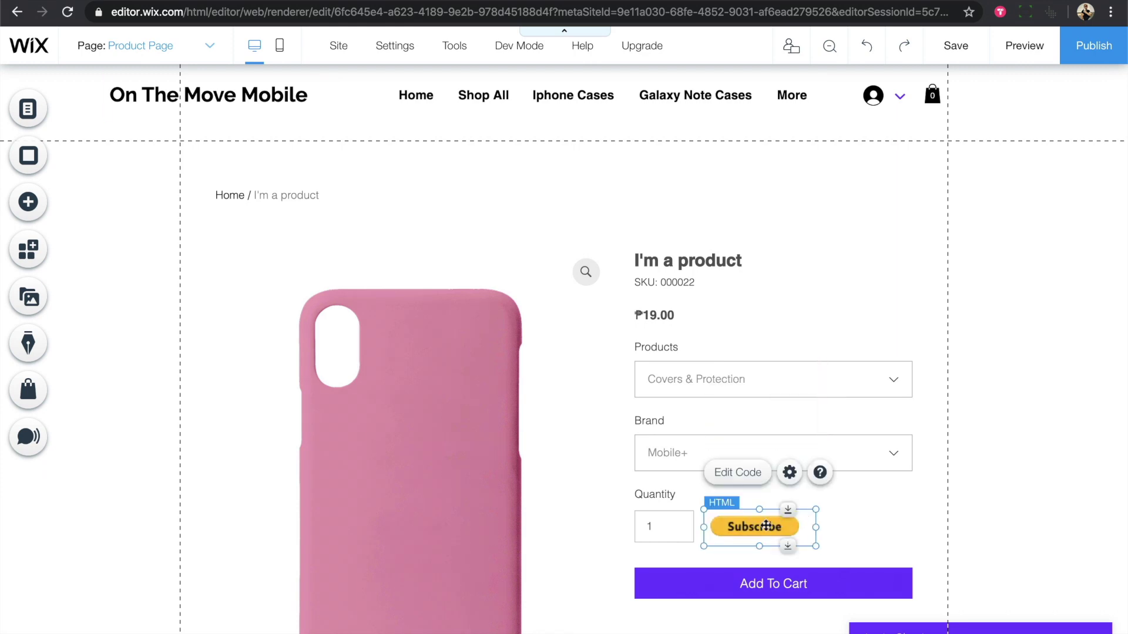